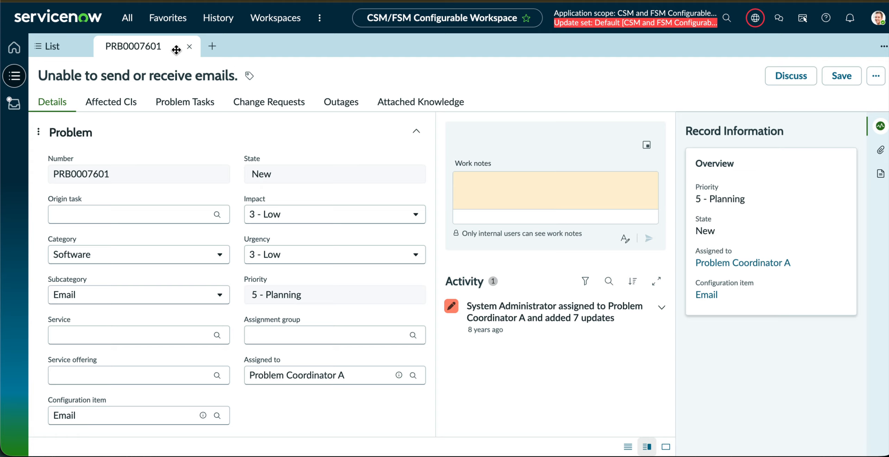
Switch to UI Builder and open the CSM/FSM Configurable Workspace experience
left_click(128, 23)
type("ui builder")
left_click(74, 135)
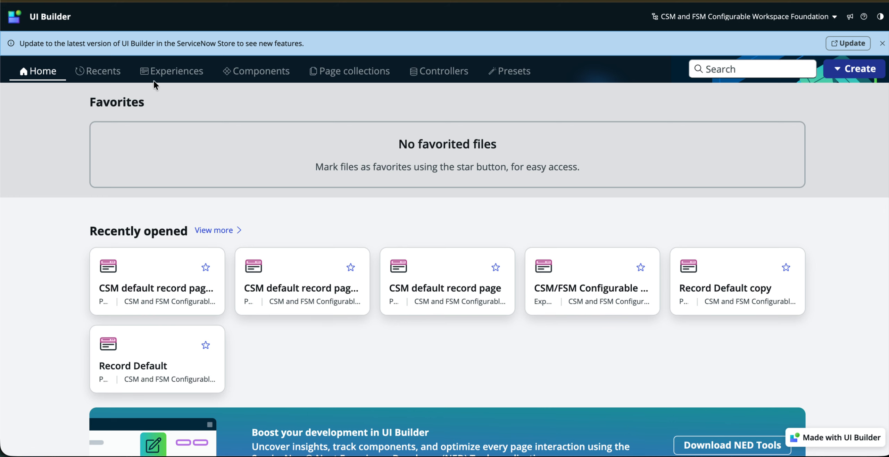
left_click(169, 74)
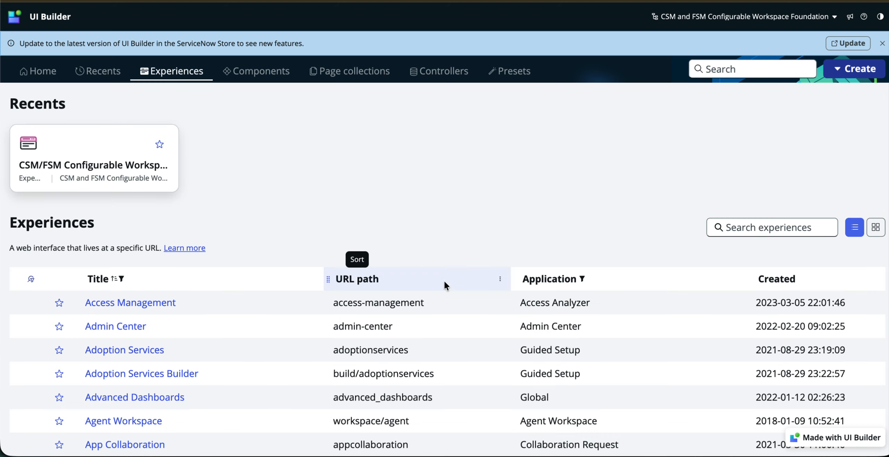
left_click(171, 166)
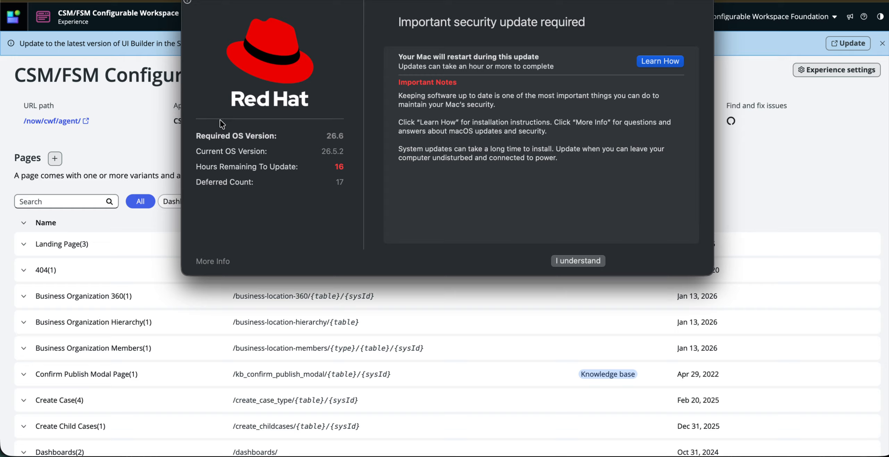
left_click(134, 127)
Search the experience's pages for "record" and open the Record page's CSM default record page variant
left_click(62, 201)
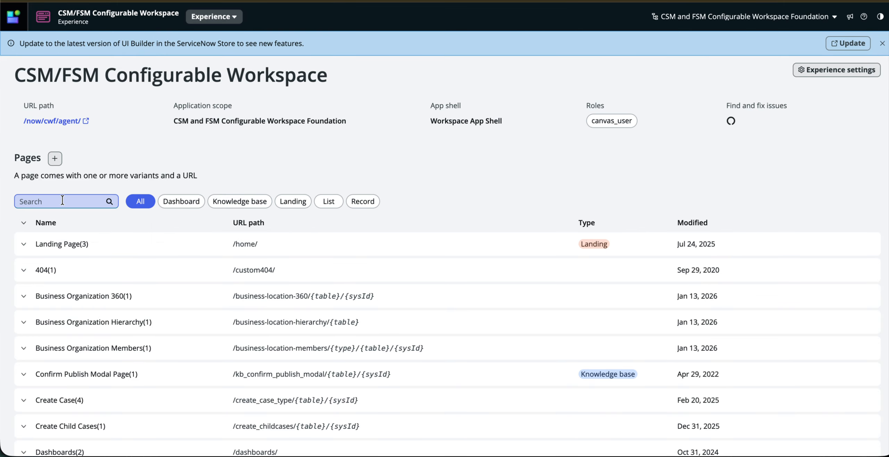
type("record")
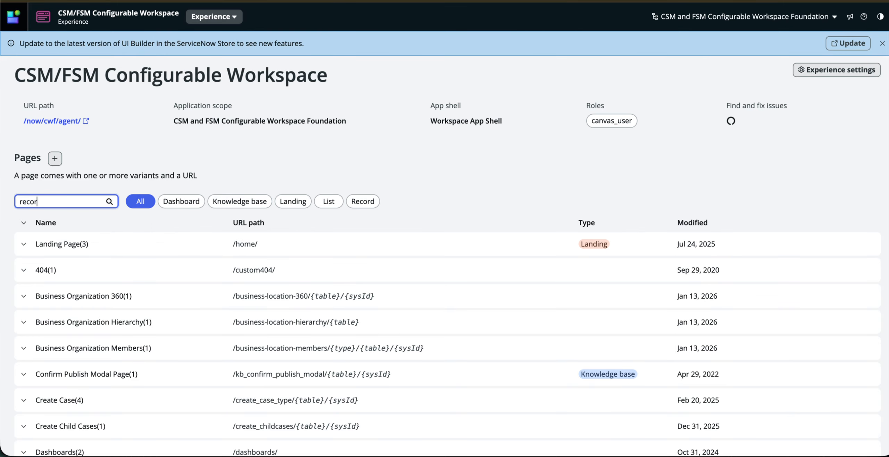
scroll(94, 228, "down", 3)
left_click_drag(233, 157, 326, 156)
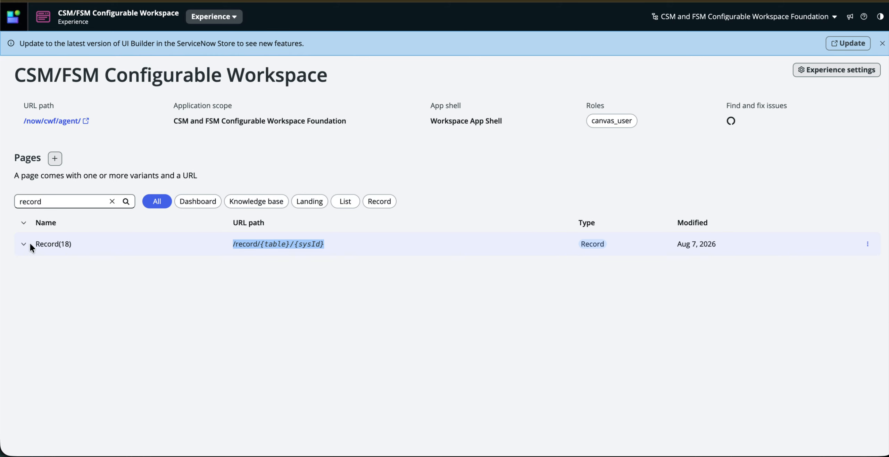
left_click(23, 244)
scroll(138, 243, "down", 2)
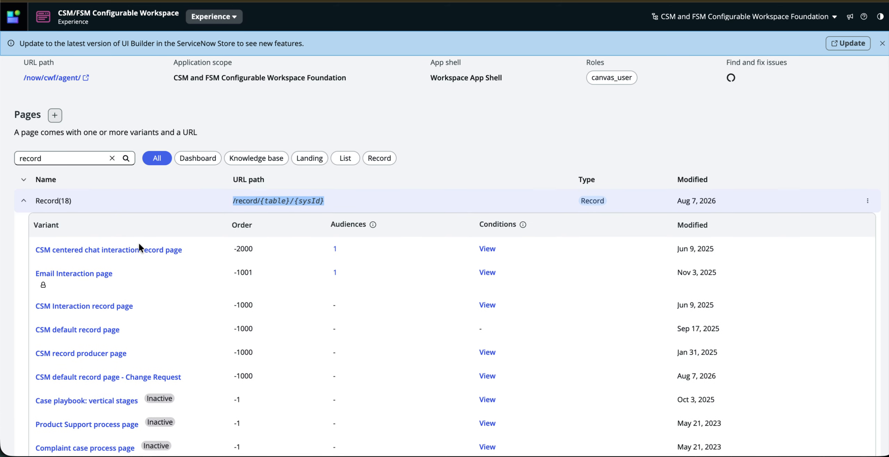
left_click(108, 377)
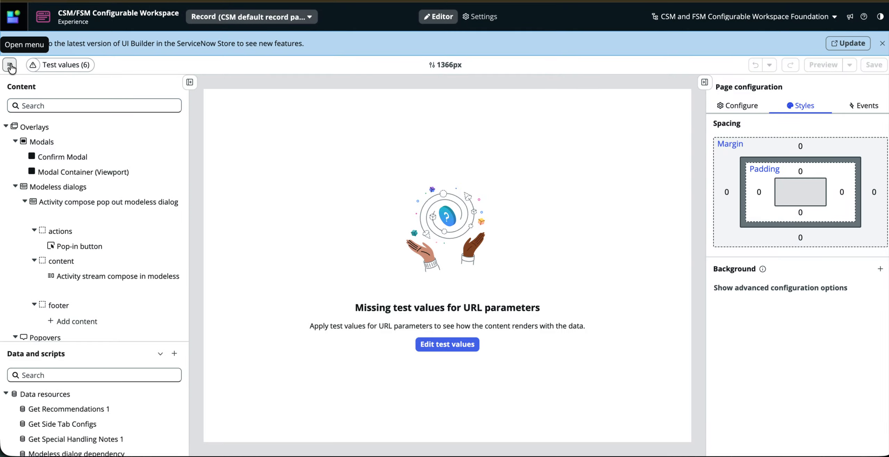
Start duplicating the variant and name the copy "CSM default record page - Problem"
left_click(10, 66)
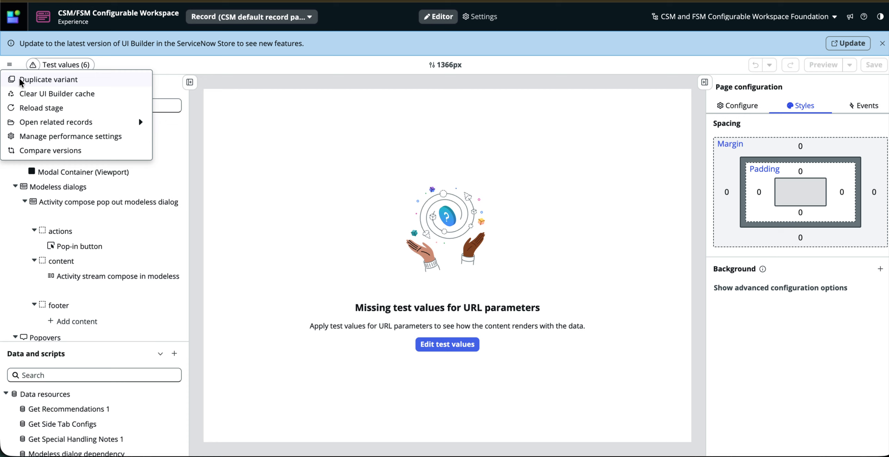
left_click(10, 66)
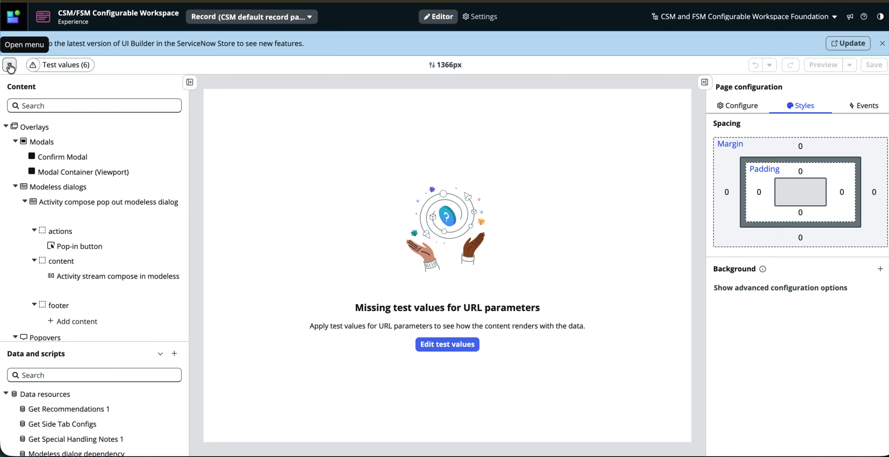
left_click(10, 66)
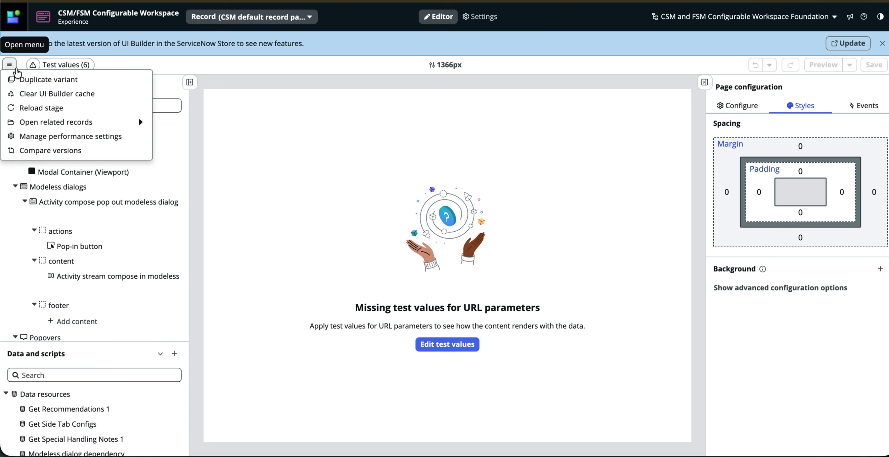
left_click(33, 79)
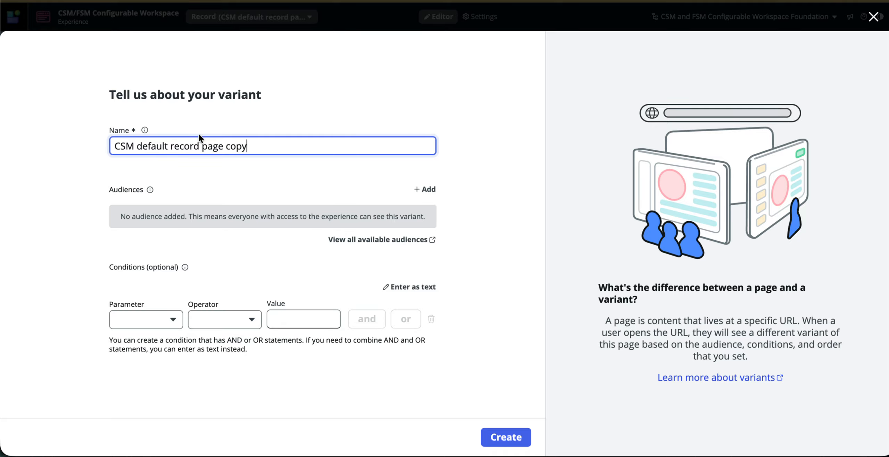
key("BackSpace")
key("BackSpace")
key("BackSpace")
key("BackSpace")
key("BackSpace")
type("- Problem")
double_click(248, 148)
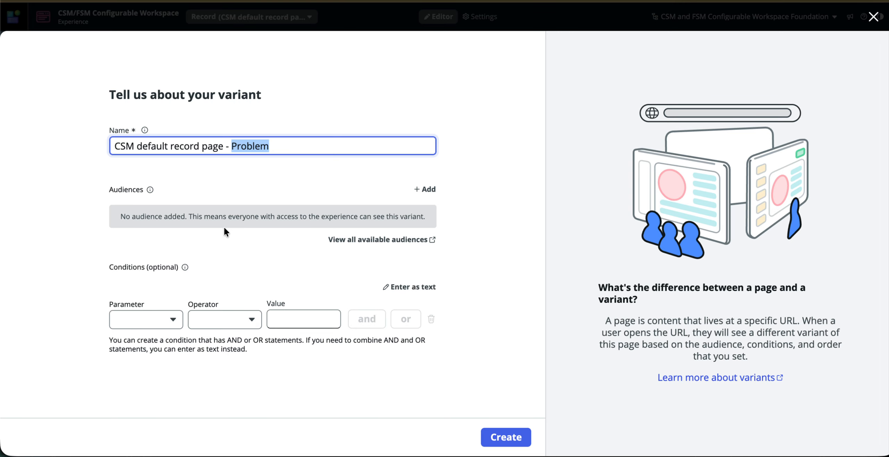
Add the condition that table is Problem and create the variant
left_click(170, 323)
left_click(136, 190)
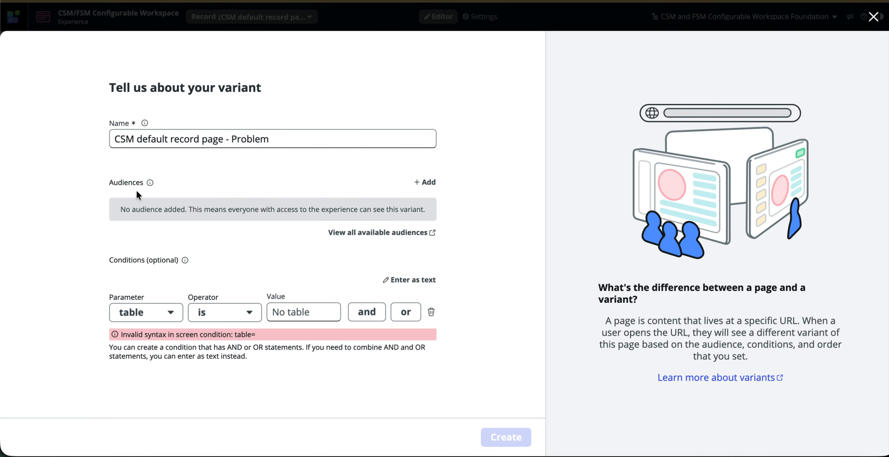
left_click(303, 312)
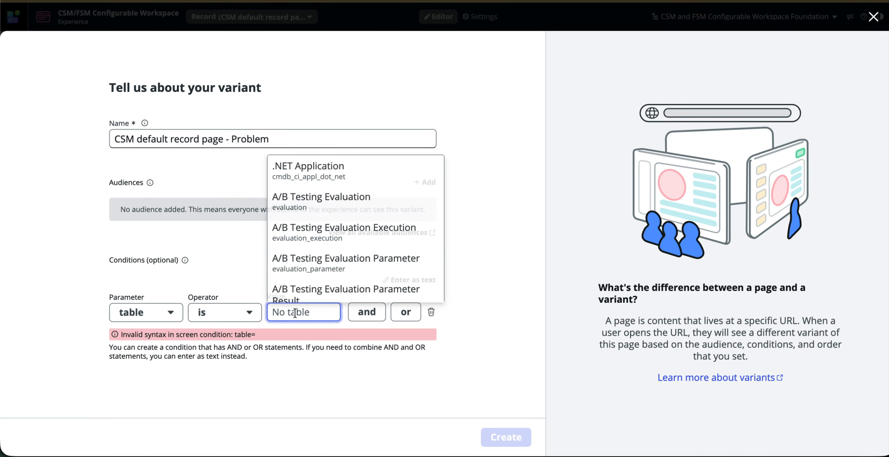
type("problem")
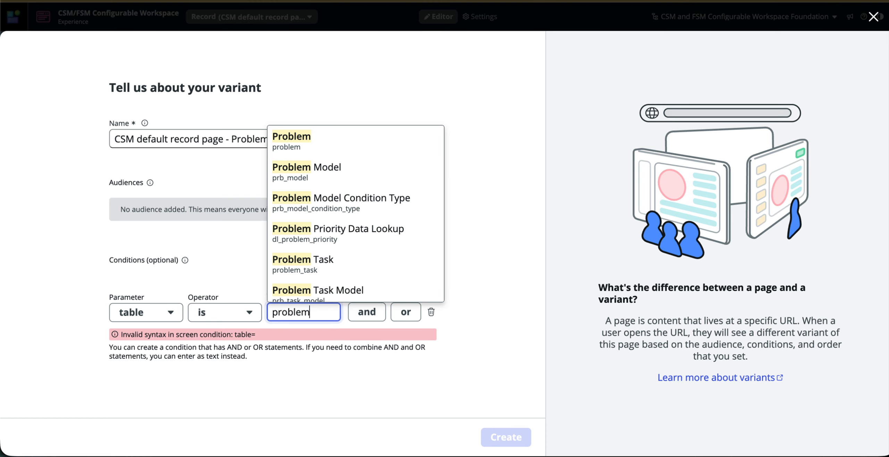
left_click(300, 138)
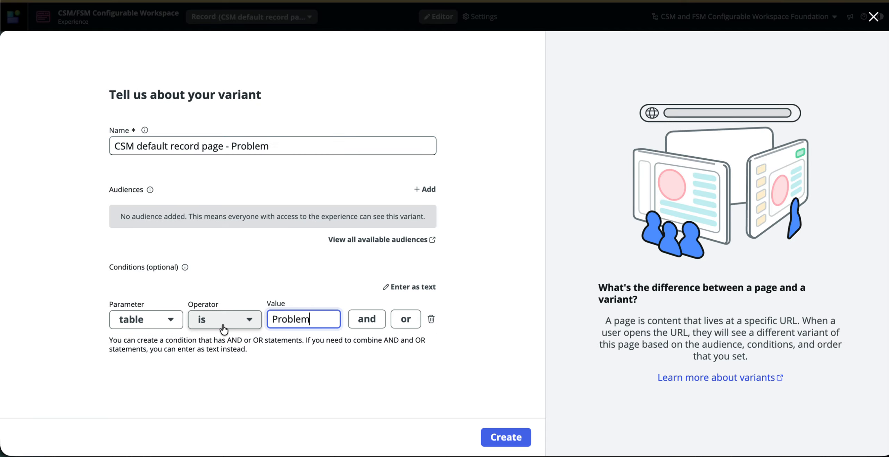
left_click(508, 438)
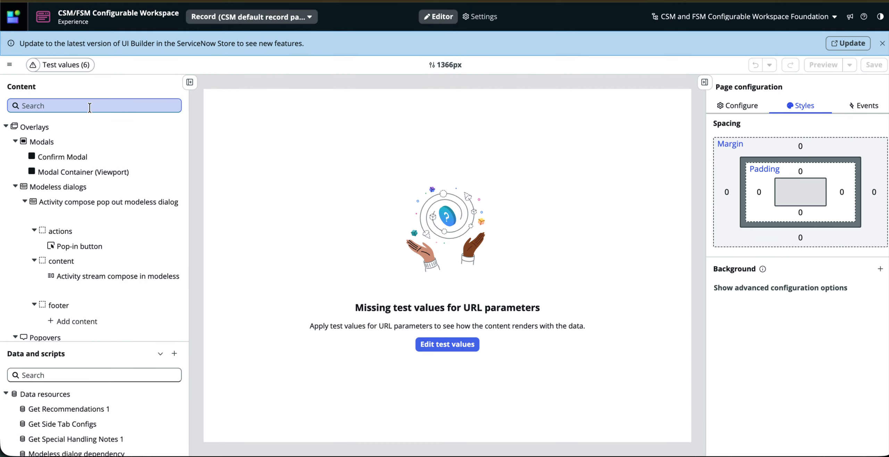
Select the Top Container under Body in the page's content tree
mouse_move(63, 72)
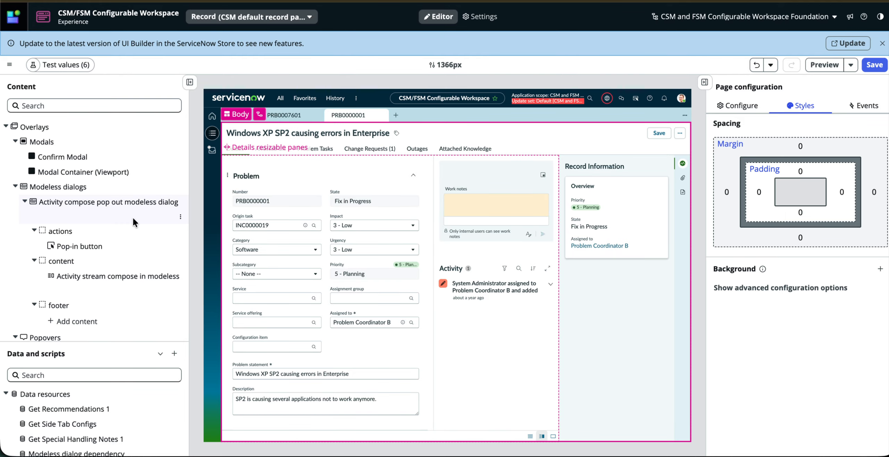
scroll(37, 227, "down", 10)
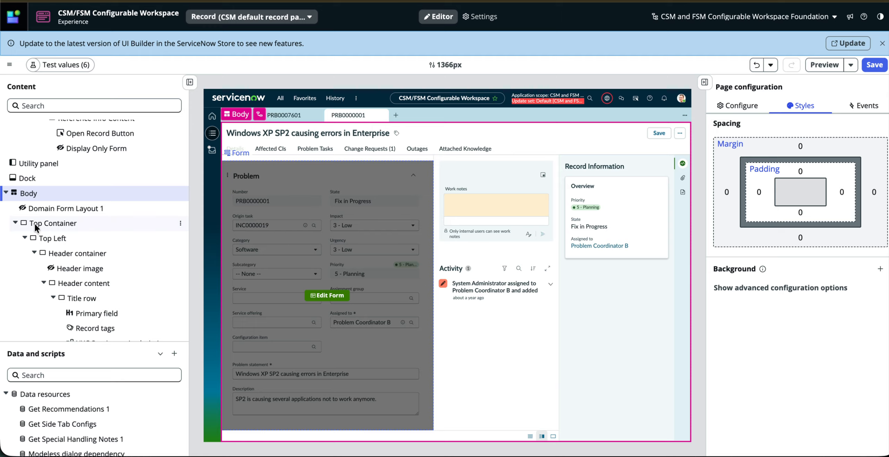
left_click(39, 223)
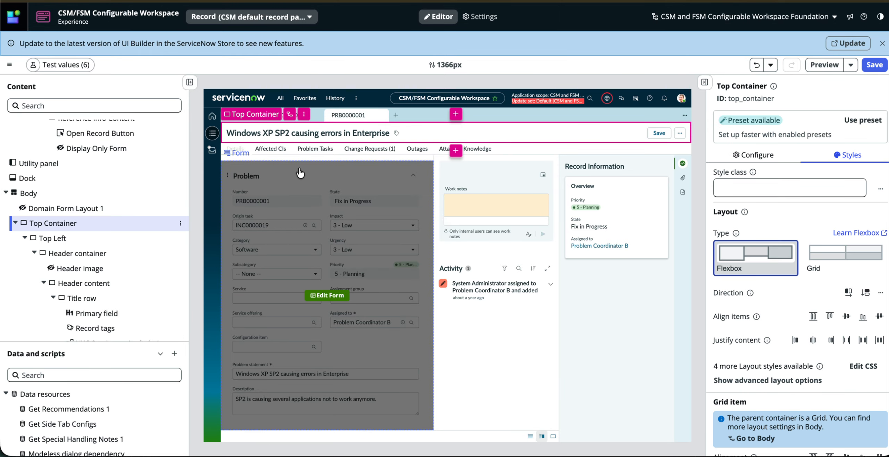